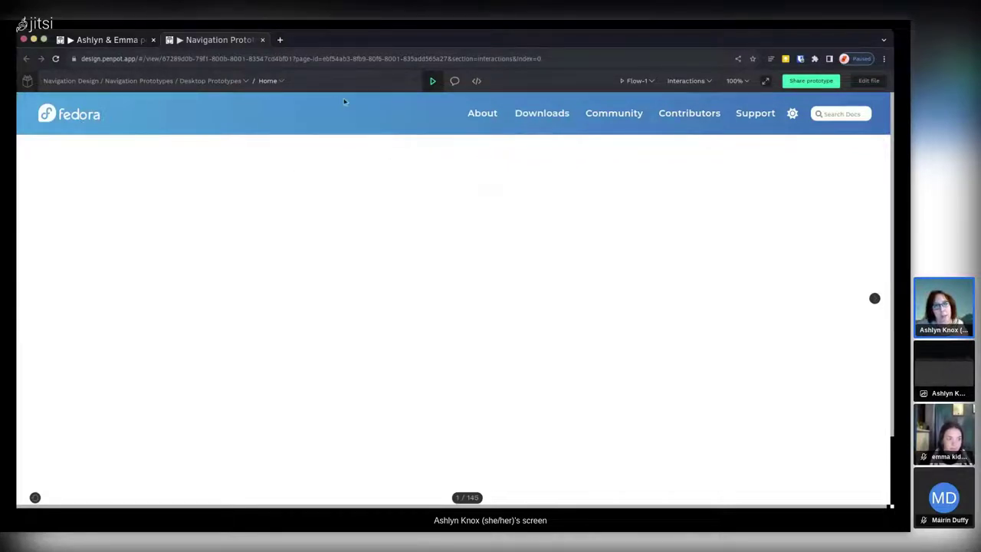
Open the prototype's Downloads mega-menu from the top navigation
{"action": "mouse_move", "coordinate": [469, 119]}
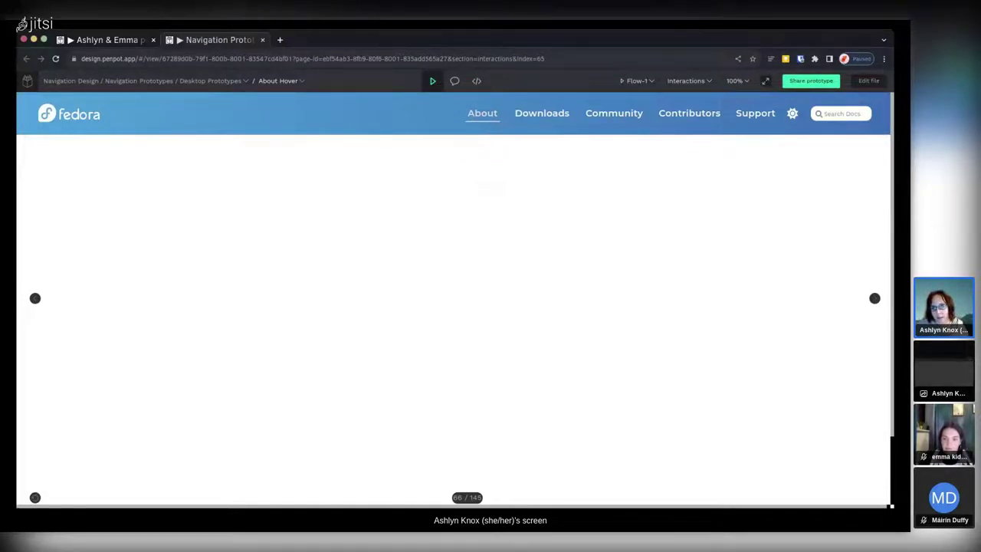
{"action": "mouse_move", "coordinate": [504, 123]}
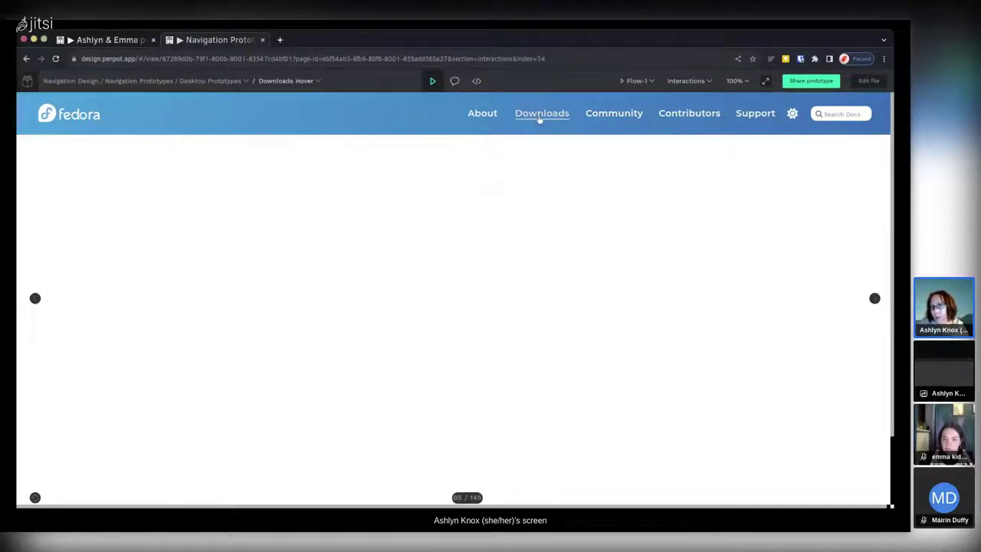
{"action": "left_click", "coordinate": [539, 120]}
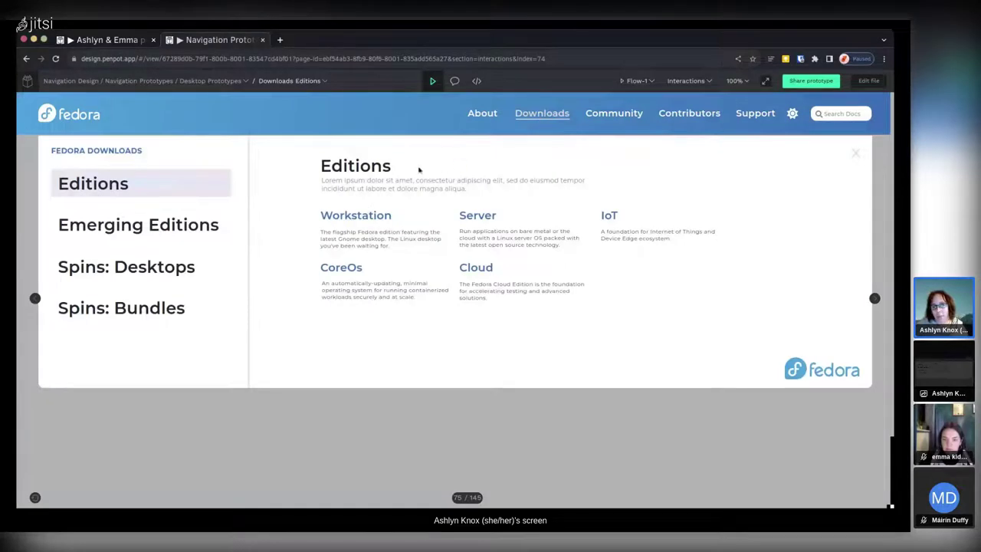
Step through Emerging Editions, Spins: Desktops and Spins: Bundles, ending on Emerging Editions with Silverblue
{"action": "mouse_move", "coordinate": [109, 224]}
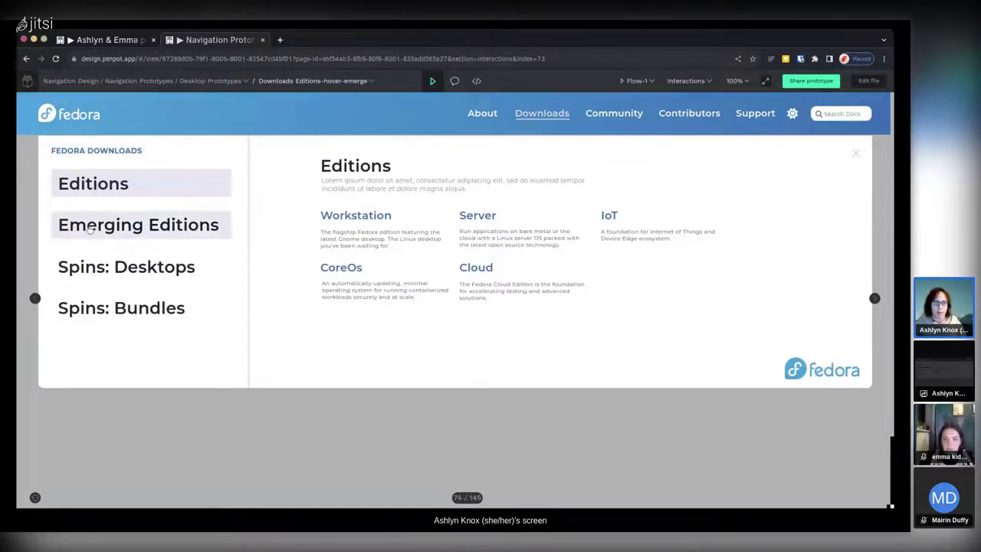
{"action": "left_click", "coordinate": [91, 228]}
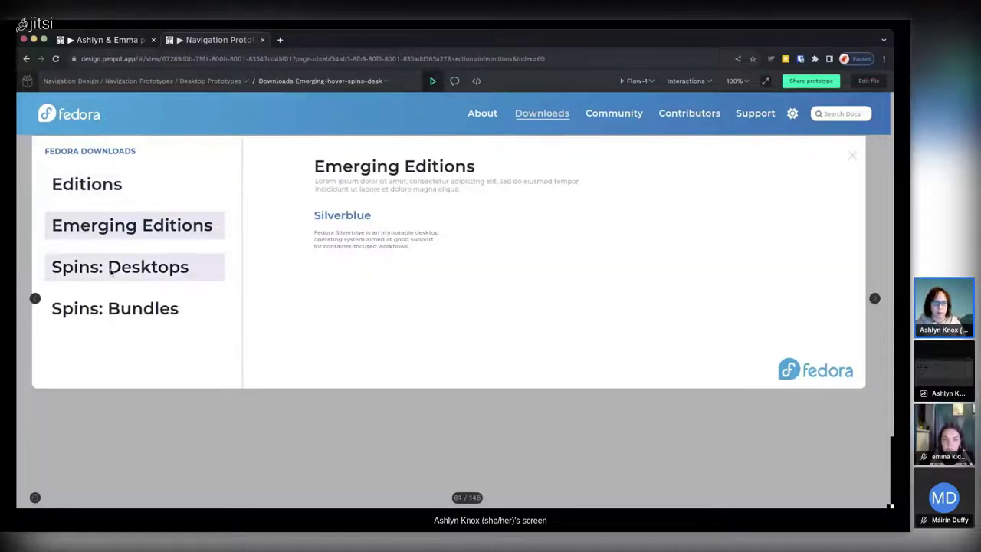
{"action": "left_click", "coordinate": [113, 280]}
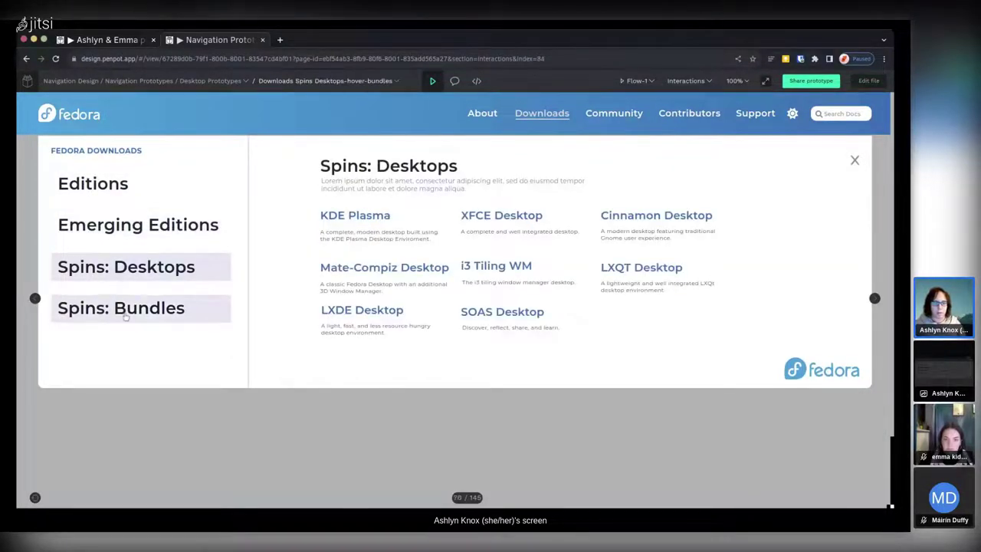
{"action": "left_click", "coordinate": [125, 316]}
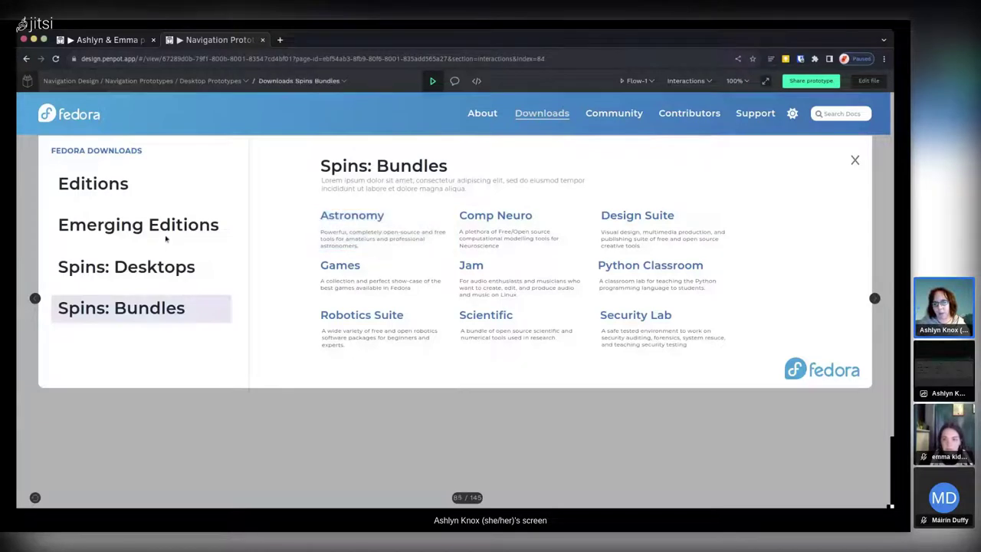
{"action": "left_click", "coordinate": [118, 234]}
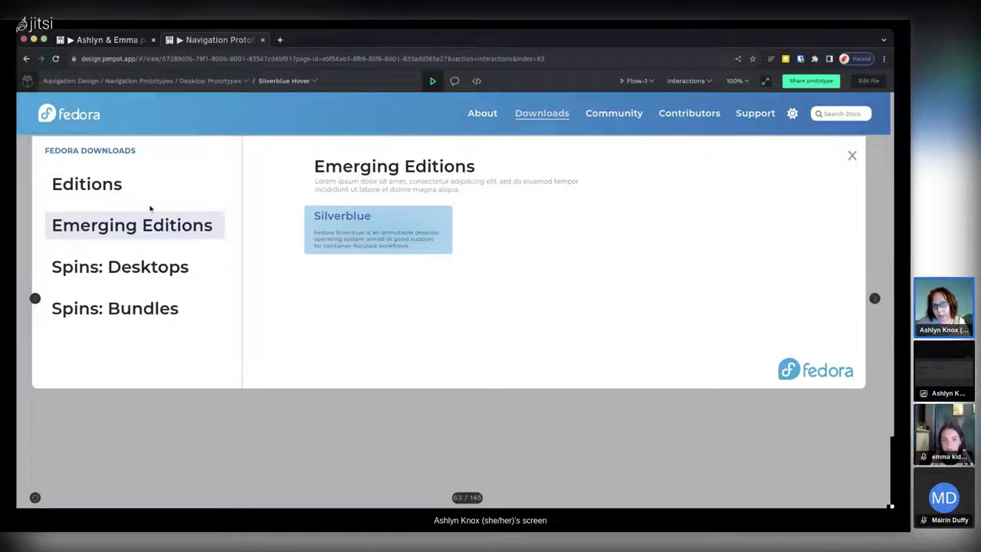
View the Editions and Spins: Desktops panels, then switch to the Contributors mega-menu on Coordination
{"action": "left_click", "coordinate": [100, 188]}
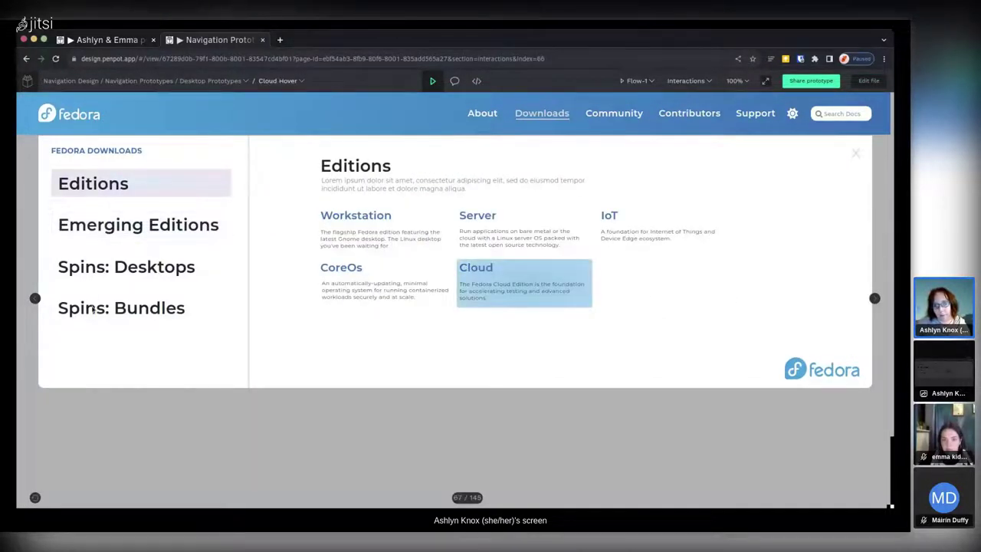
{"action": "left_click", "coordinate": [127, 266]}
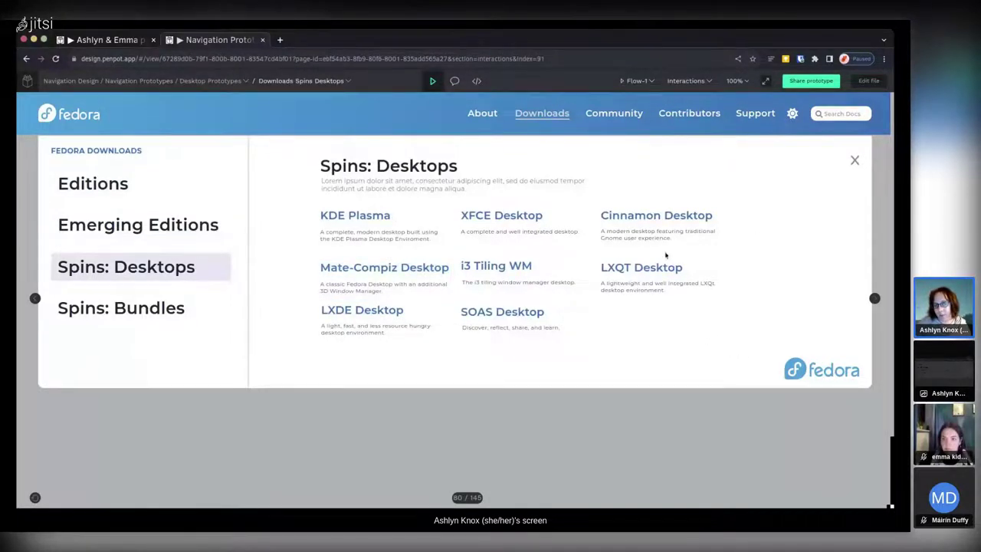
{"action": "left_click", "coordinate": [606, 115]}
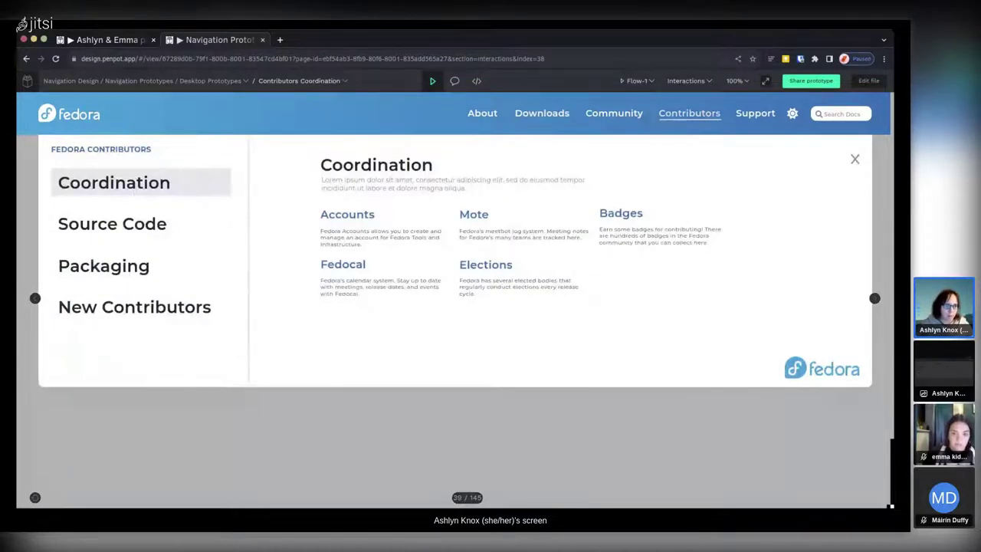
Switch between the Community and Contributors mega-menus, ending on Community
{"action": "left_click", "coordinate": [618, 115]}
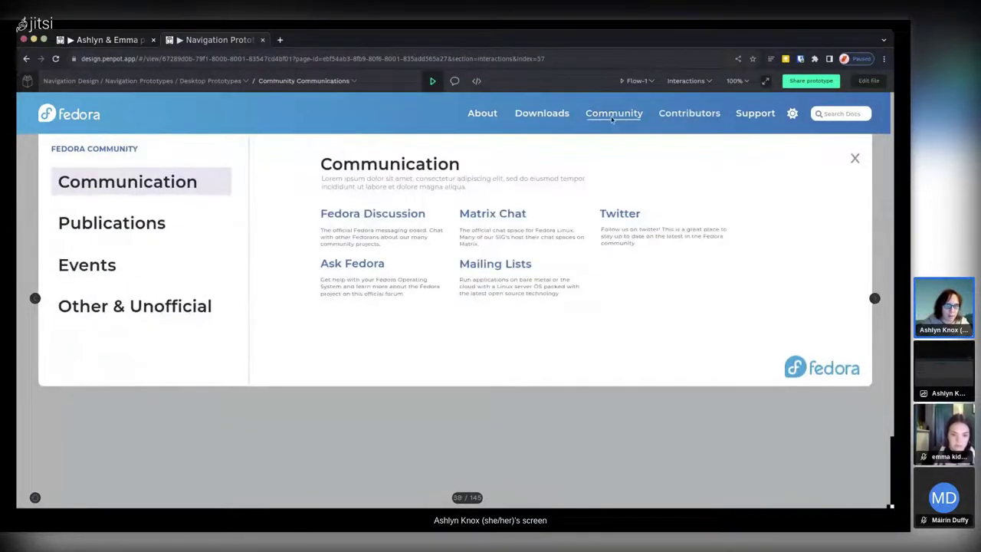
{"action": "left_click", "coordinate": [673, 118]}
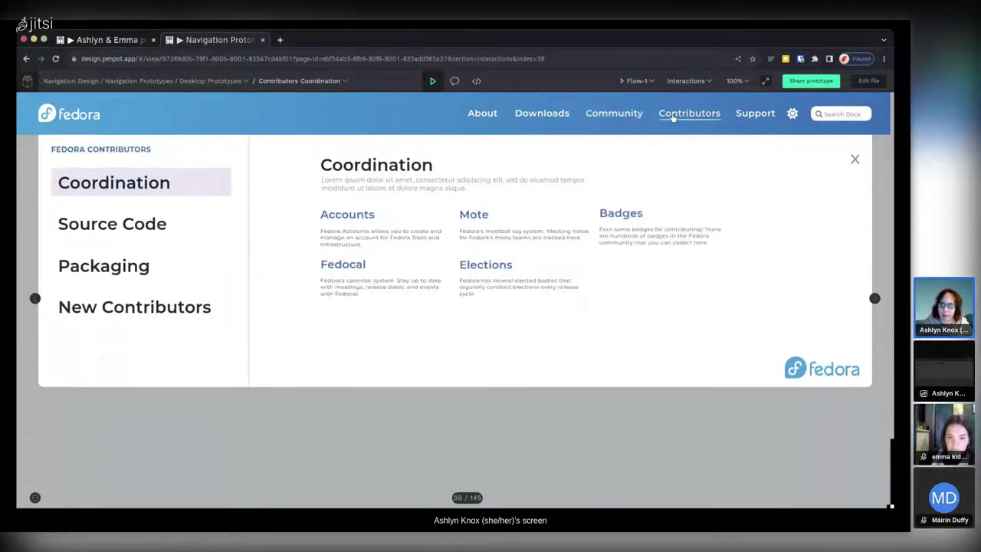
{"action": "left_click", "coordinate": [616, 116]}
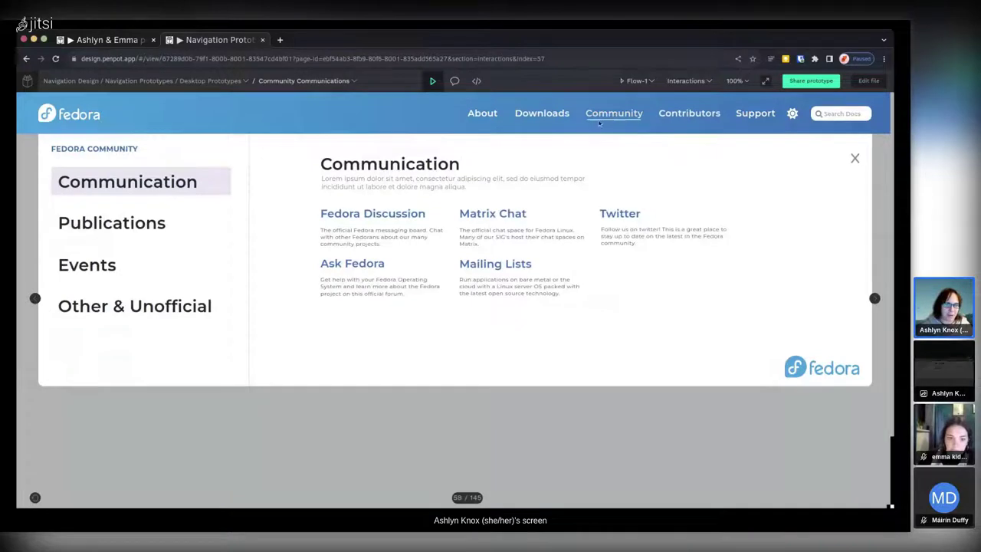
Reopen Downloads on Spins: Desktops, step to a neighbouring board, then leave for the projects dashboard
{"action": "left_click", "coordinate": [549, 118]}
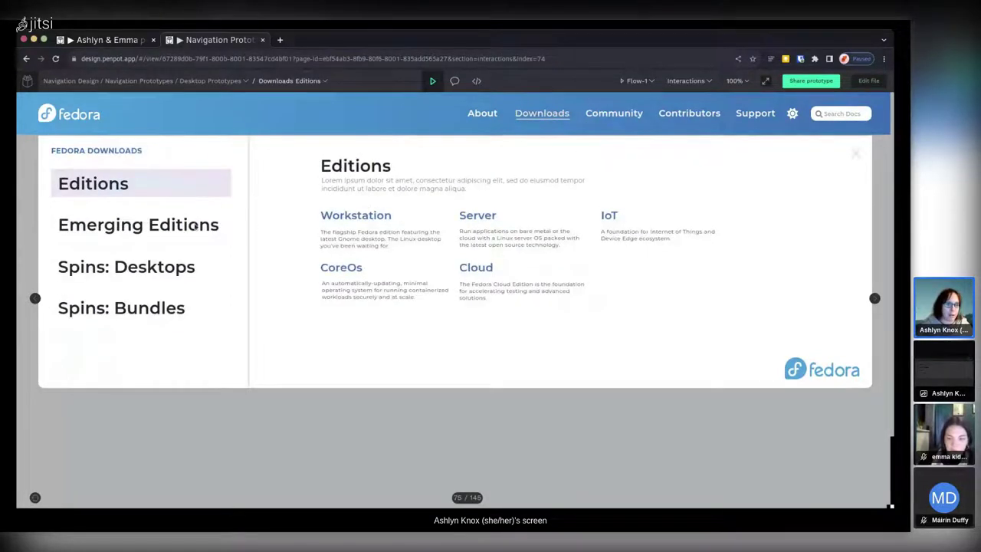
{"action": "left_click", "coordinate": [126, 277]}
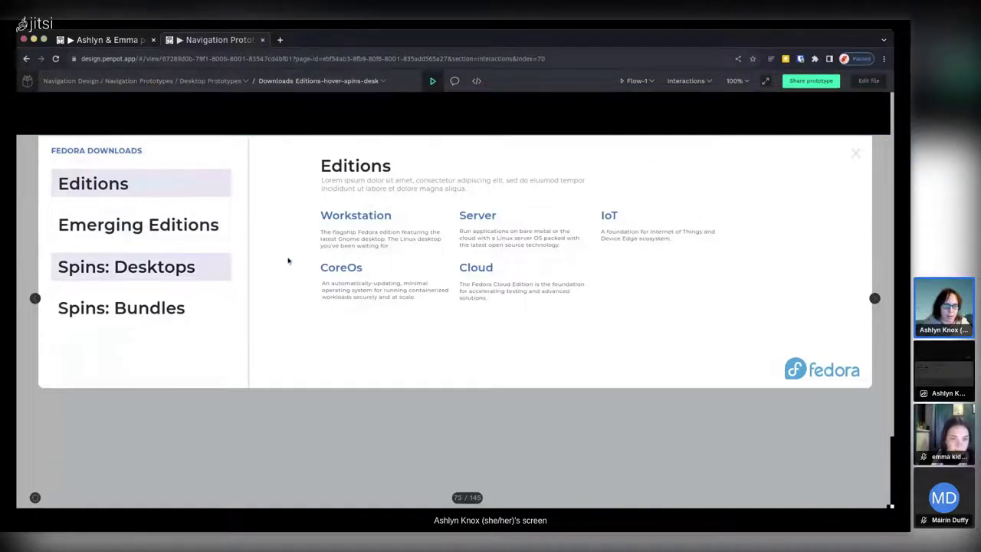
{"action": "key", "text": "Left"}
{"action": "key", "text": "Left"}
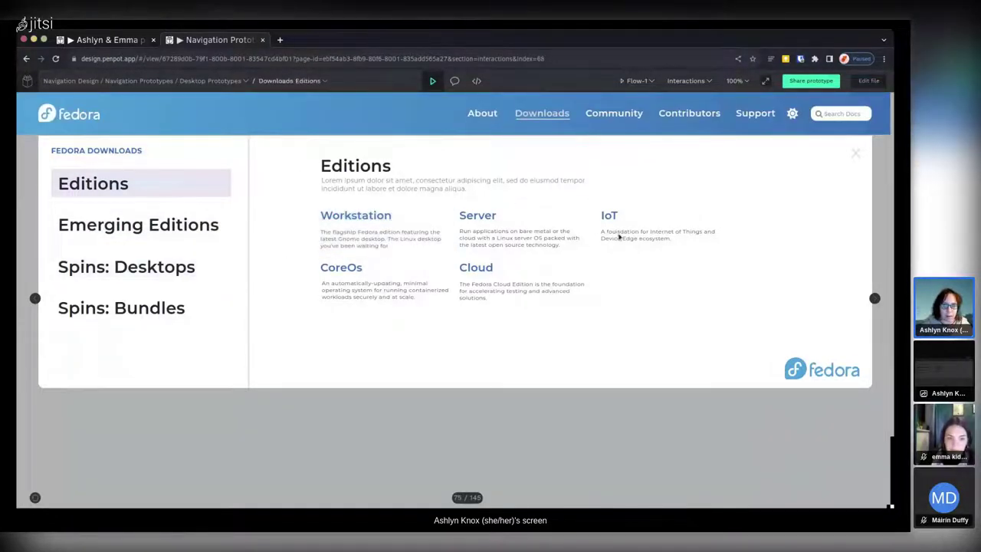
{"action": "left_click", "coordinate": [857, 156]}
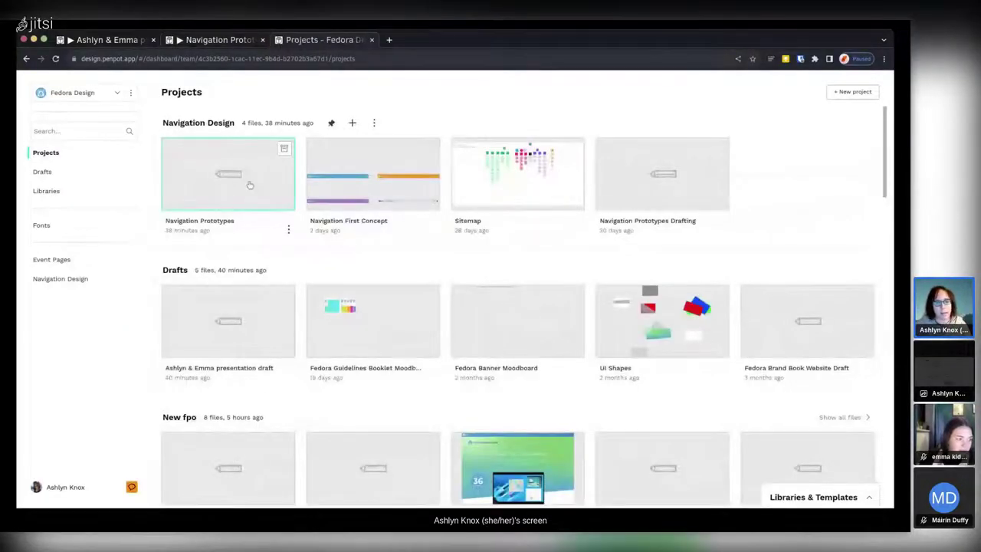
Open the Navigation Prototypes file from the Navigation Design project on the dashboard
{"action": "double_click", "coordinate": [249, 185]}
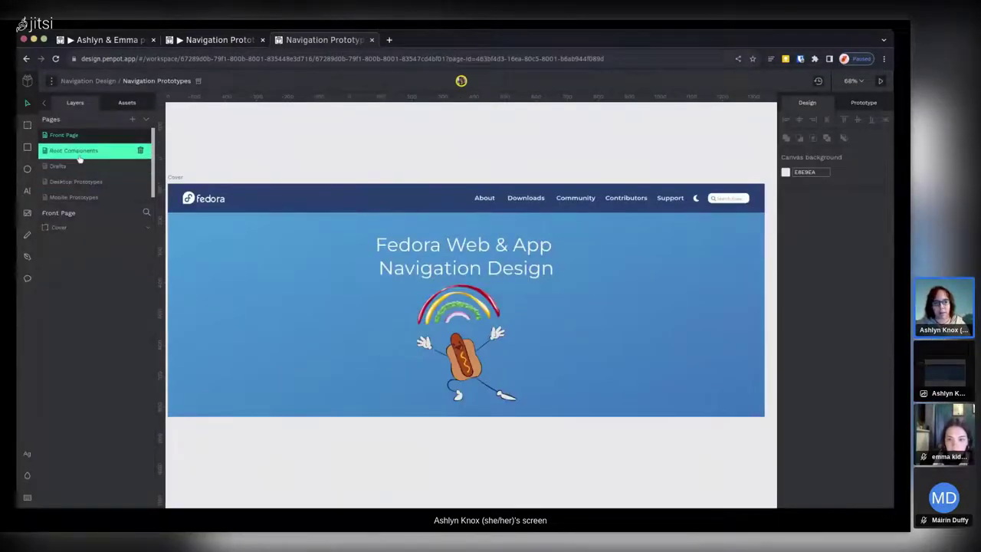
Open the Root Components page and scroll across the Downloads, Community, Contributors and Support menu boards
{"action": "left_click", "coordinate": [79, 154]}
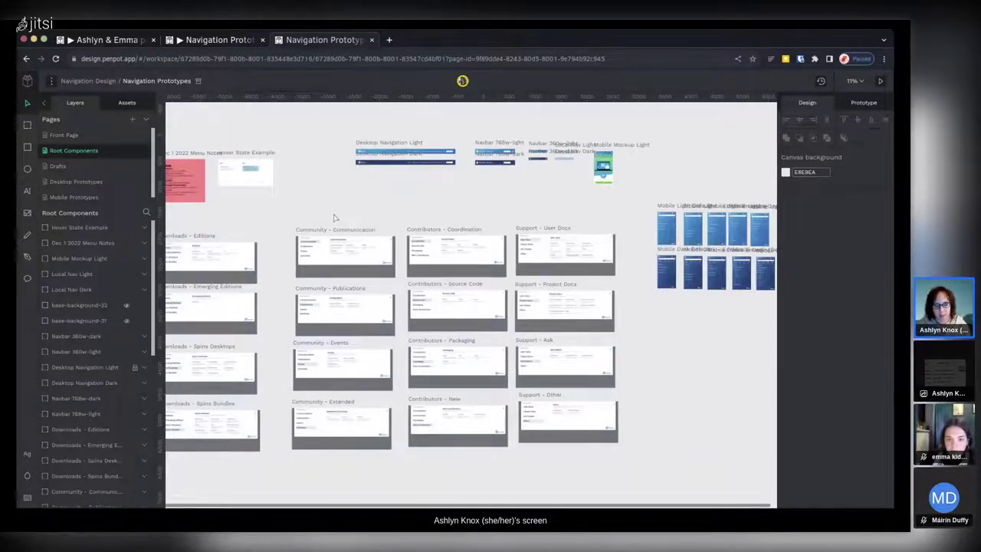
{"action": "scroll", "coordinate": [382, 214], "scroll_direction": "left", "scroll_amount": 5}
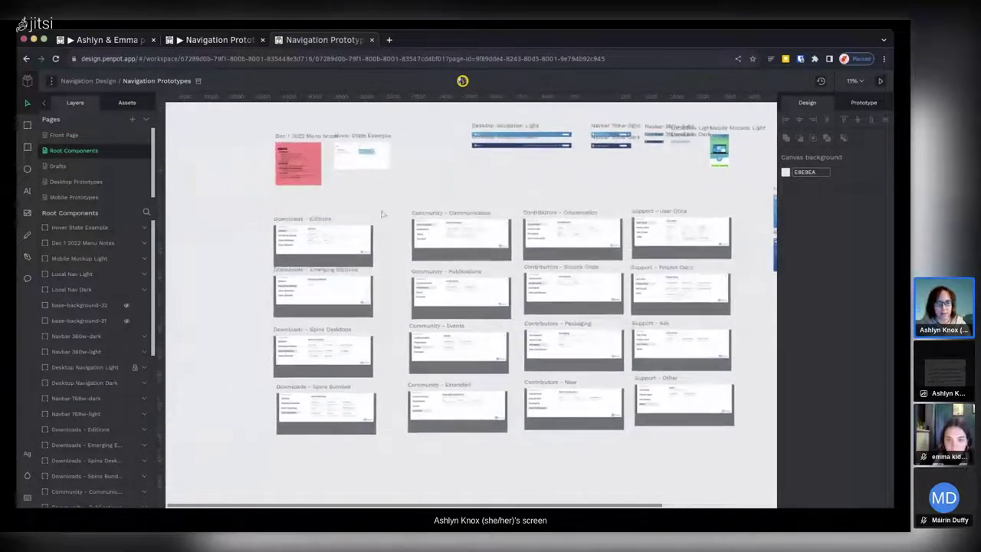
{"action": "scroll", "coordinate": [291, 244], "scroll_direction": "up", "scroll_amount": 5}
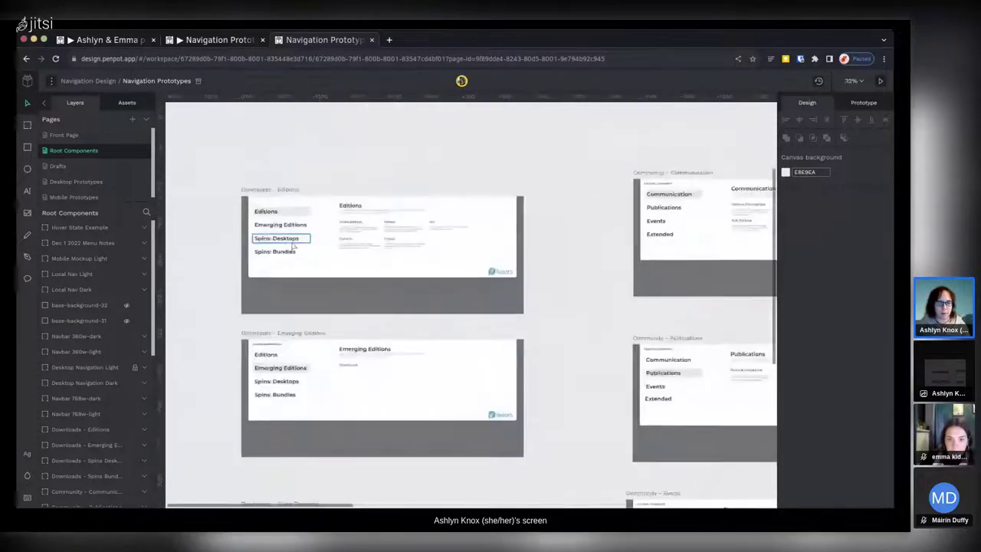
{"action": "scroll", "coordinate": [460, 261], "scroll_direction": "down", "scroll_amount": 5}
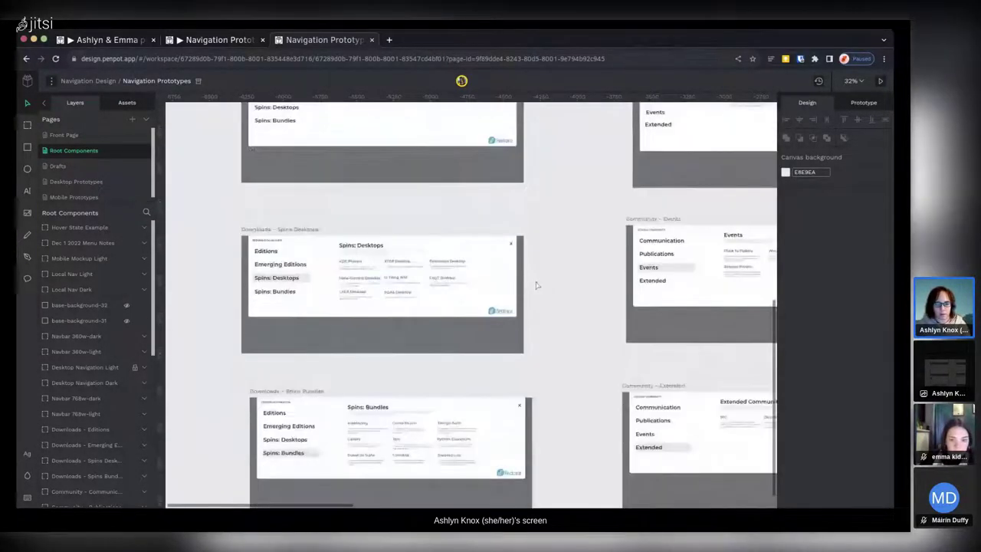
{"action": "scroll", "coordinate": [528, 283], "scroll_direction": "down", "scroll_amount": 1}
{"action": "scroll", "coordinate": [532, 284], "scroll_direction": "down", "scroll_amount": 1}
{"action": "scroll", "coordinate": [532, 283], "scroll_direction": "right", "scroll_amount": 5}
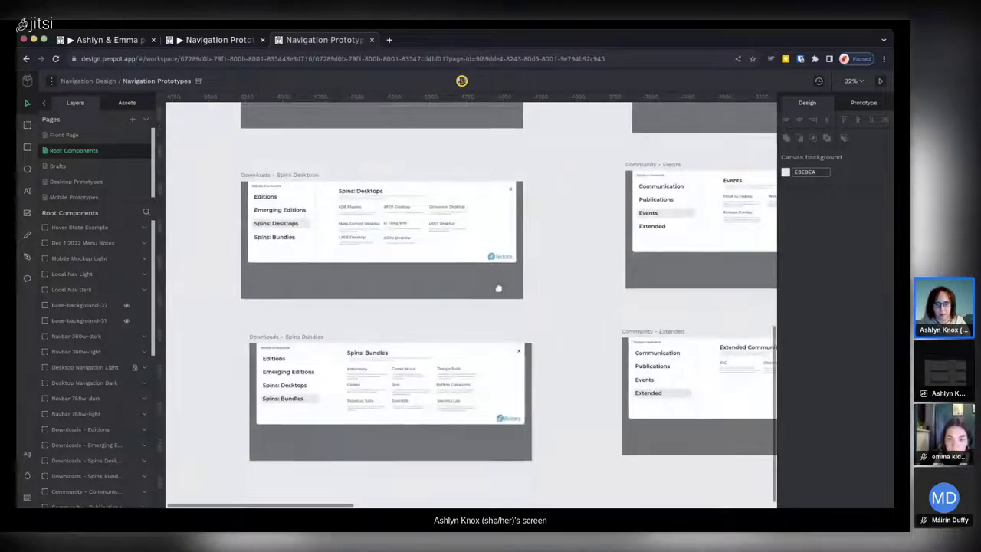
{"action": "scroll", "coordinate": [637, 303], "scroll_direction": "right", "scroll_amount": 6}
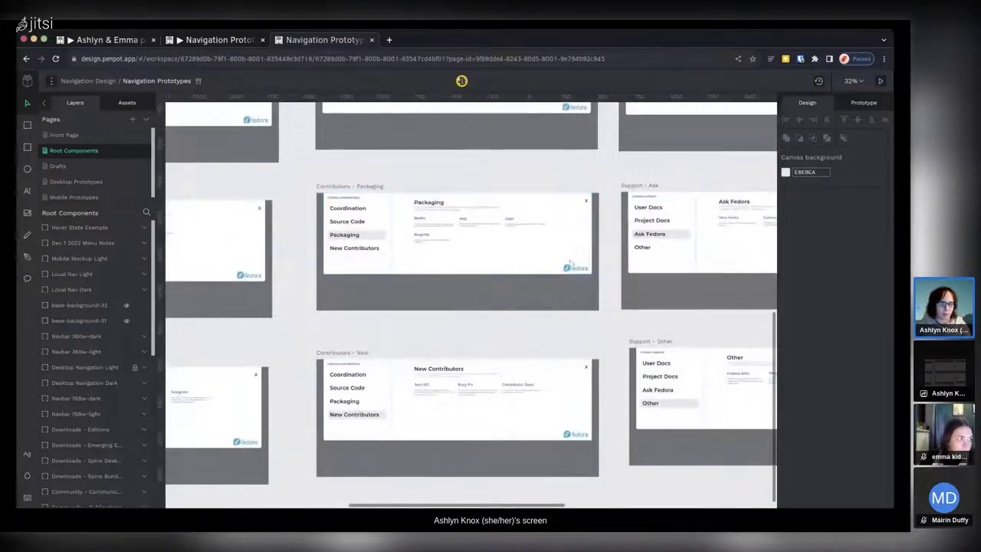
Load the Desktop Prototypes page and display its flow starts, Flow-1 through Flow-11
{"action": "left_click", "coordinate": [87, 184]}
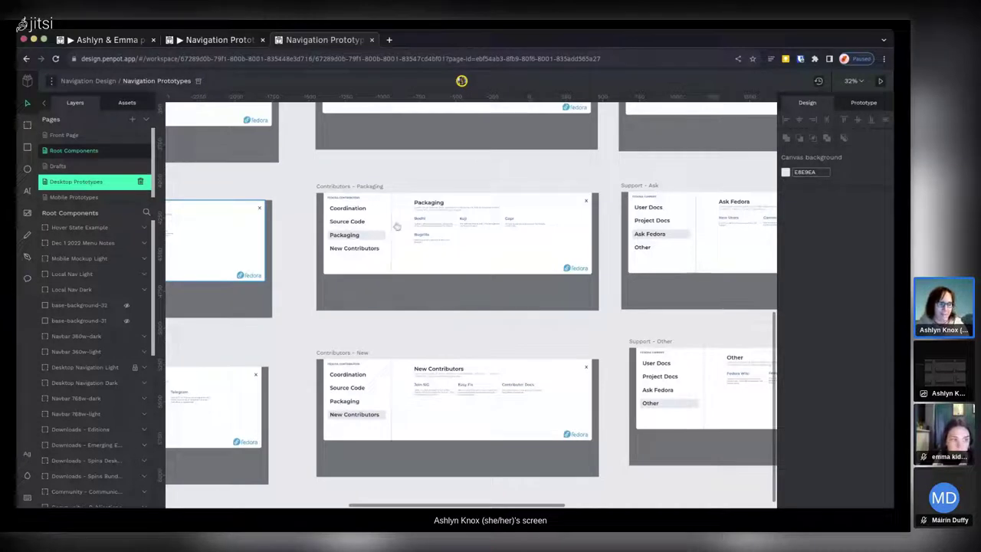
{"action": "left_click", "coordinate": [88, 185]}
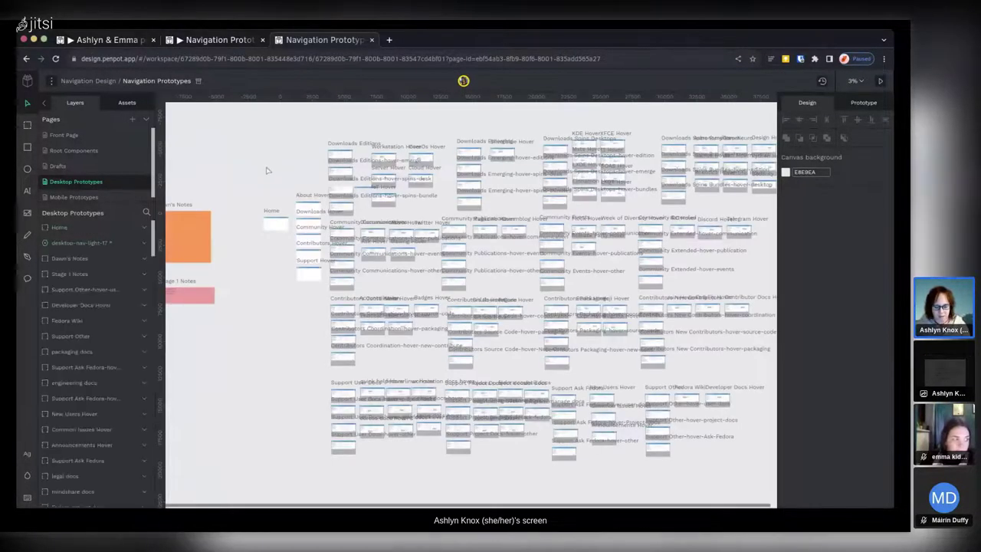
{"action": "left_click_drag", "start_coordinate": [242, 147], "coordinate": [206, 146]}
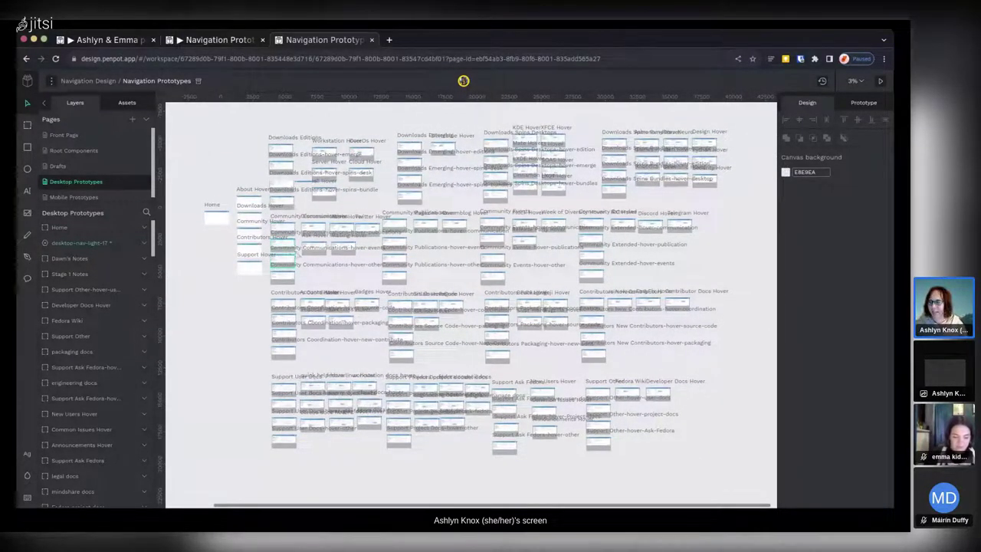
{"action": "left_click", "coordinate": [873, 105]}
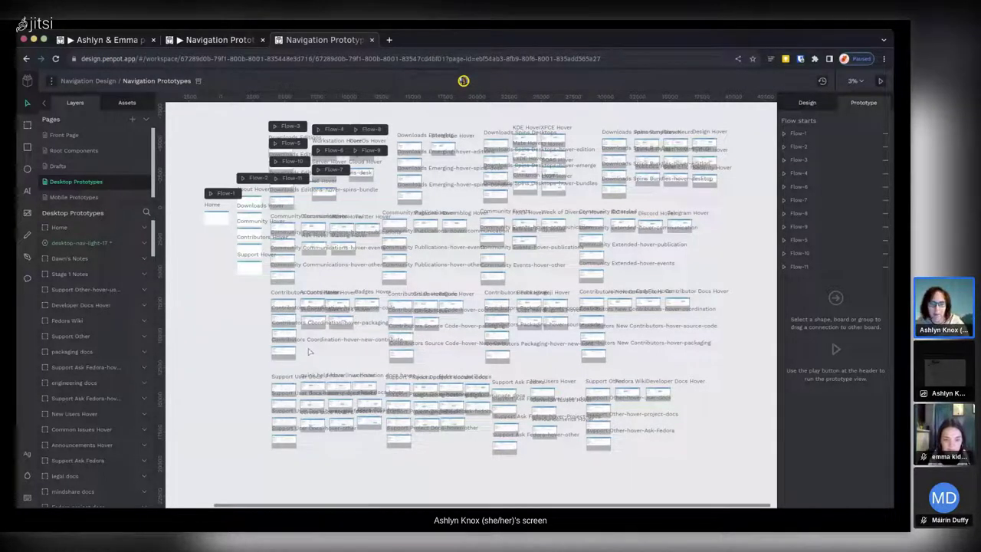
{"action": "left_click", "coordinate": [86, 197]}
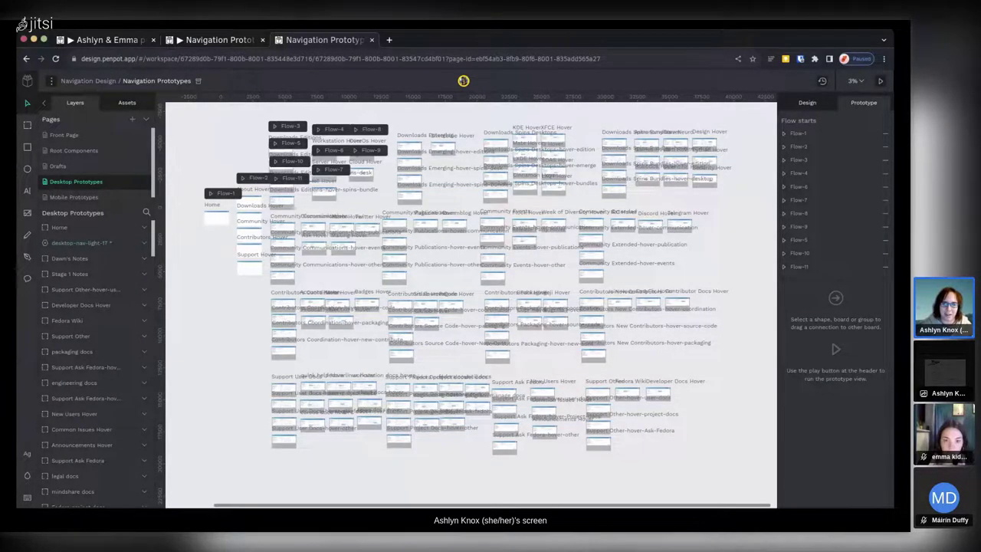
{"action": "left_click", "coordinate": [807, 102]}
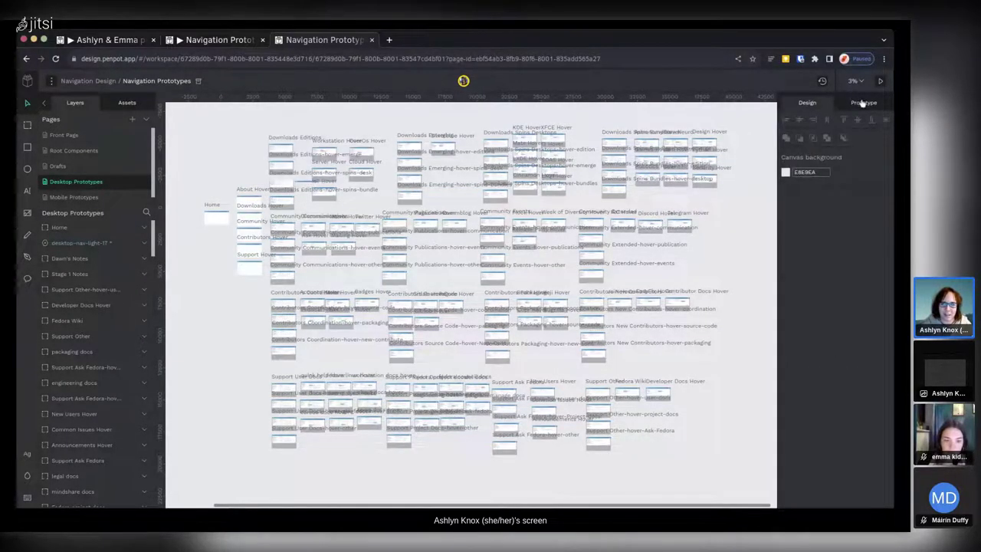
{"action": "left_click", "coordinate": [863, 103]}
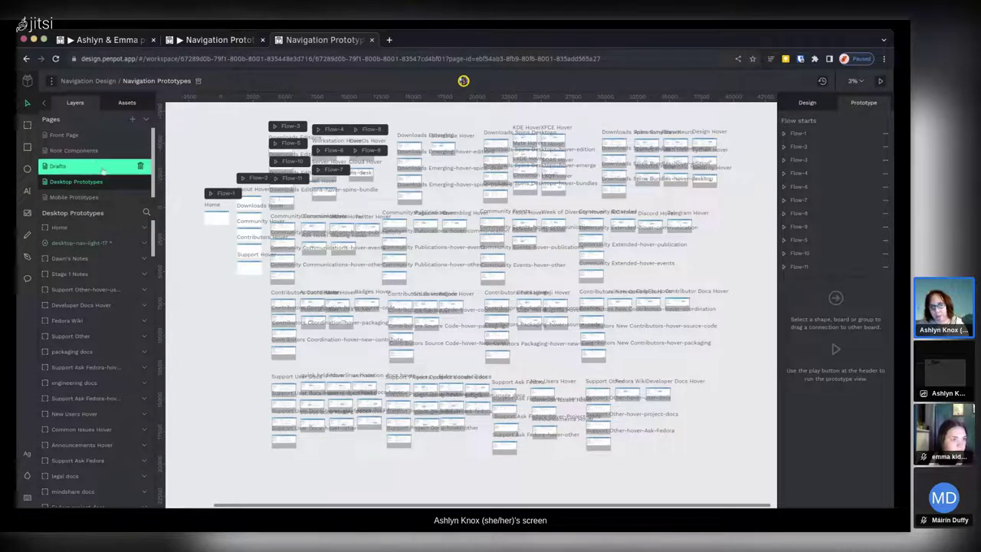
{"action": "left_click_drag", "start_coordinate": [102, 171], "coordinate": [77, 189]}
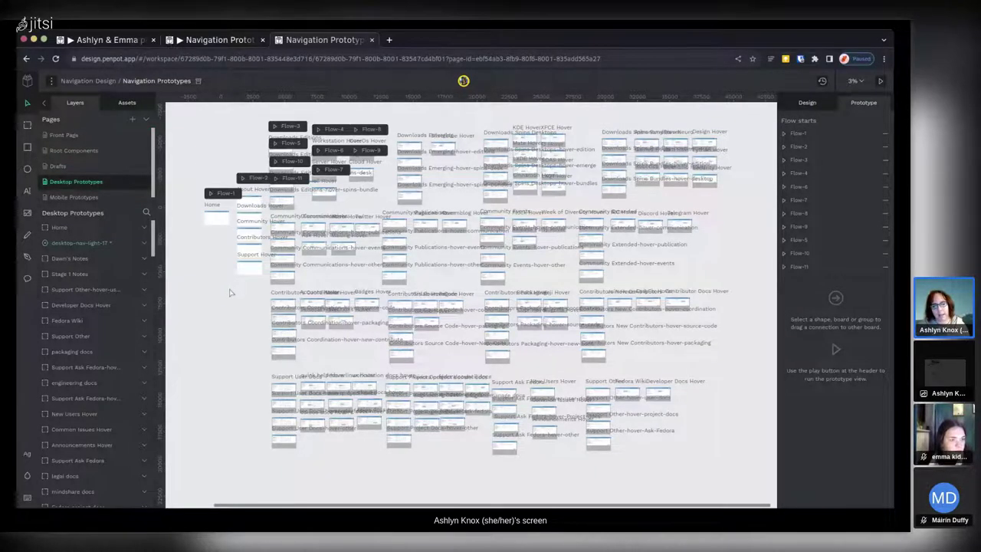
{"action": "scroll", "coordinate": [230, 292], "scroll_direction": "down", "scroll_amount": 3}
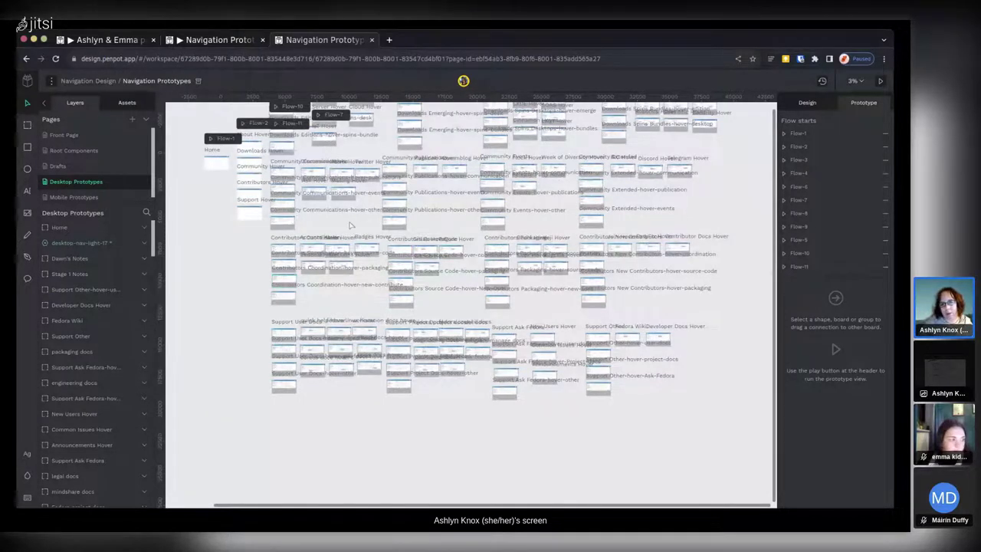
{"action": "scroll", "coordinate": [351, 226], "scroll_direction": "up", "scroll_amount": 3}
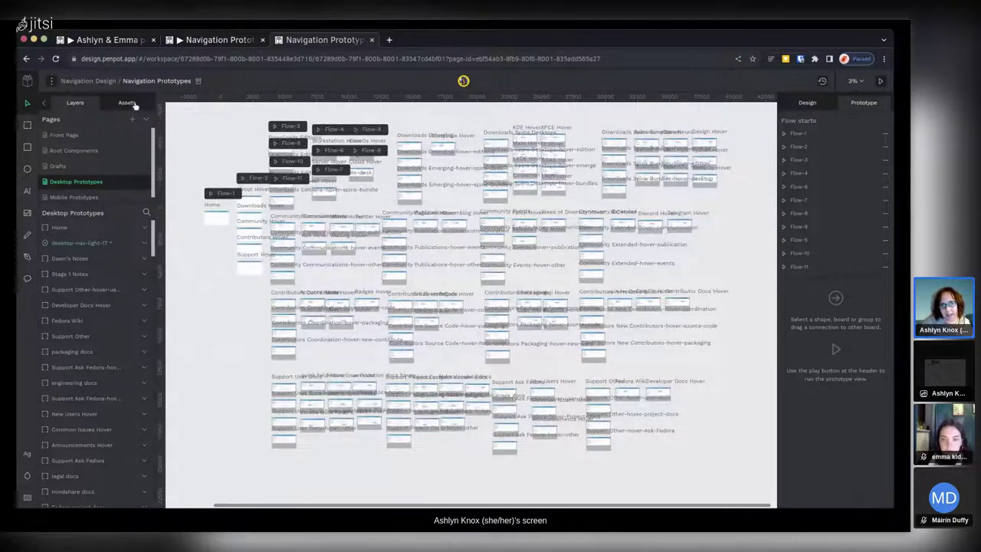
Browse the file's component assets, then return to the slideshow on Design Phase 2, slide 10 of 18
{"action": "left_click", "coordinate": [129, 105]}
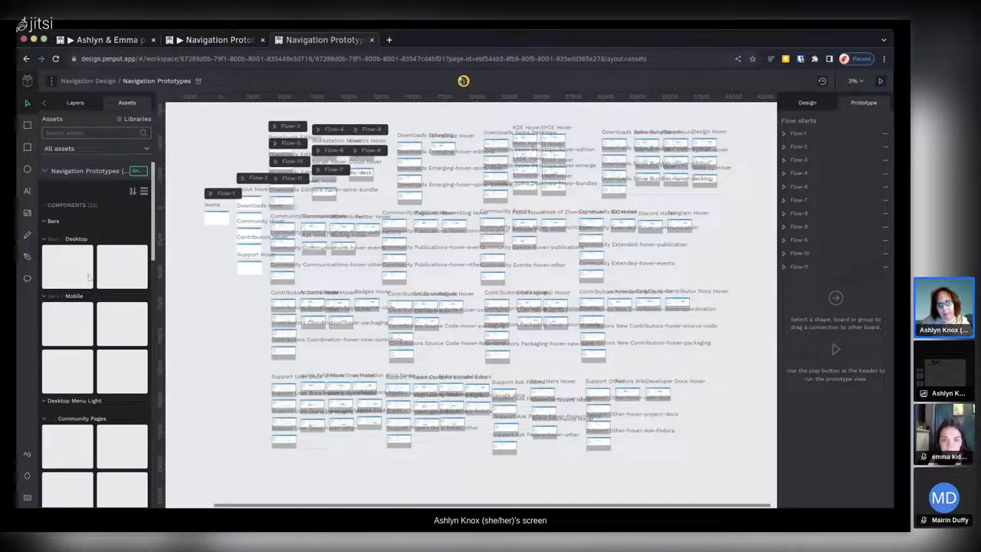
{"action": "scroll", "coordinate": [65, 237], "scroll_direction": "down", "scroll_amount": 2}
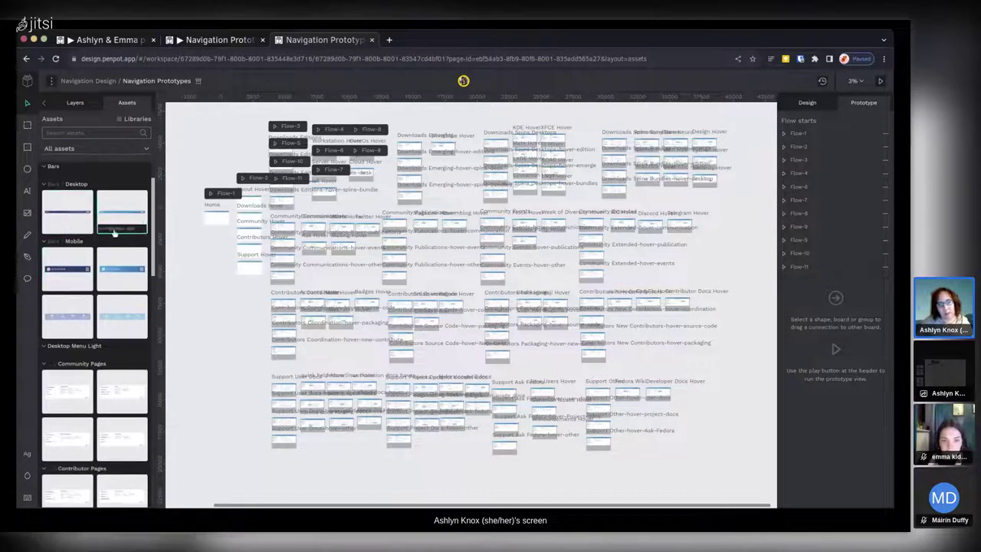
{"action": "scroll", "coordinate": [60, 322], "scroll_direction": "down", "scroll_amount": 2}
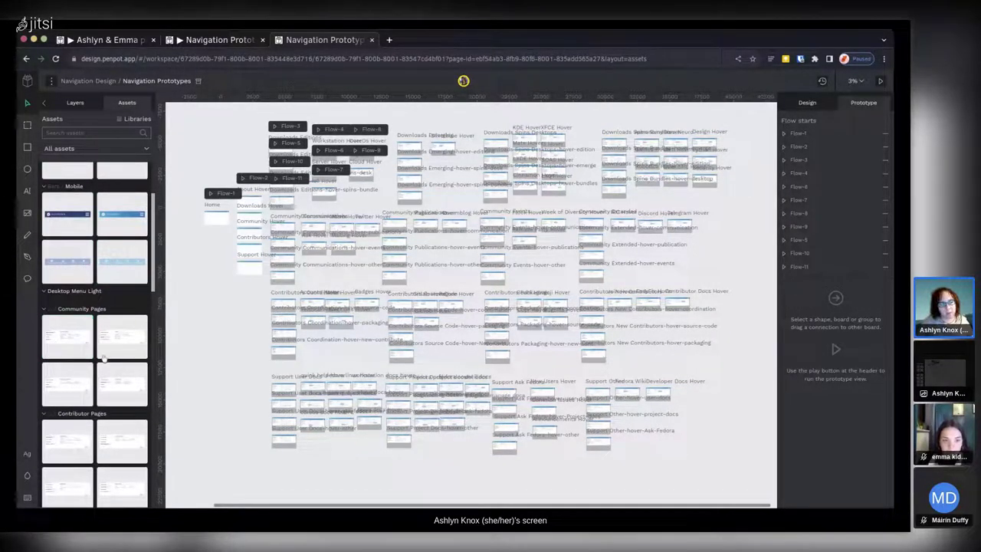
{"action": "scroll", "coordinate": [103, 395], "scroll_direction": "down", "scroll_amount": 2}
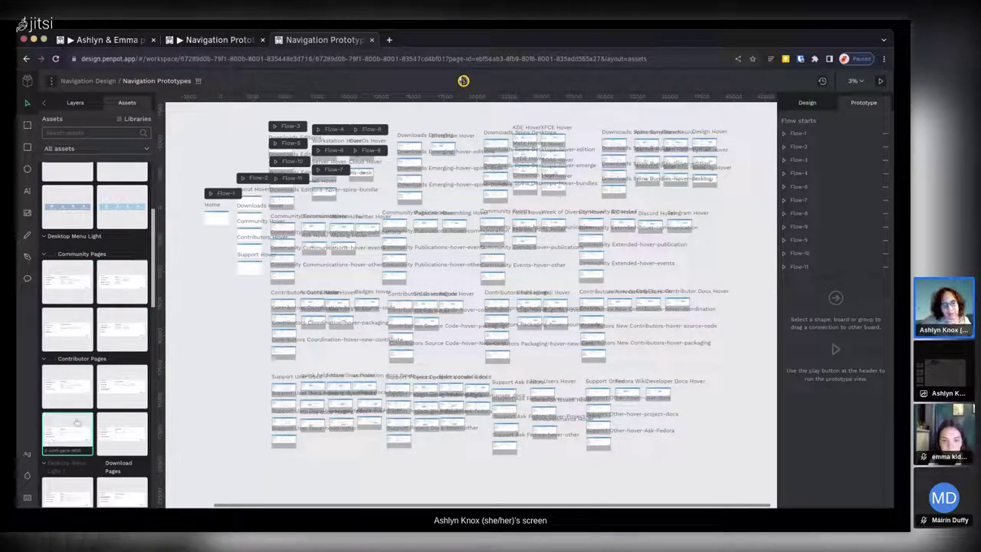
{"action": "scroll", "coordinate": [128, 412], "scroll_direction": "down", "scroll_amount": 4}
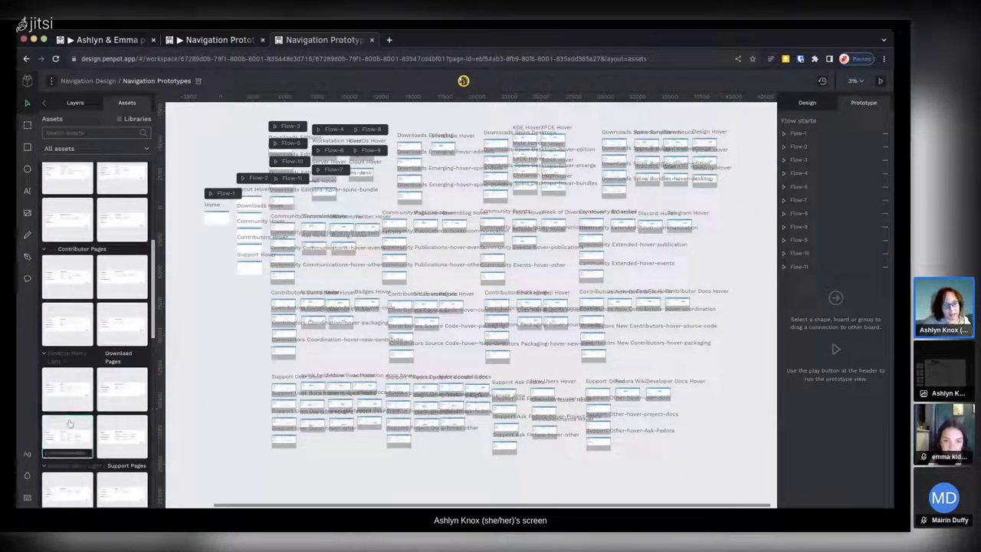
{"action": "scroll", "coordinate": [85, 423], "scroll_direction": "down", "scroll_amount": 2}
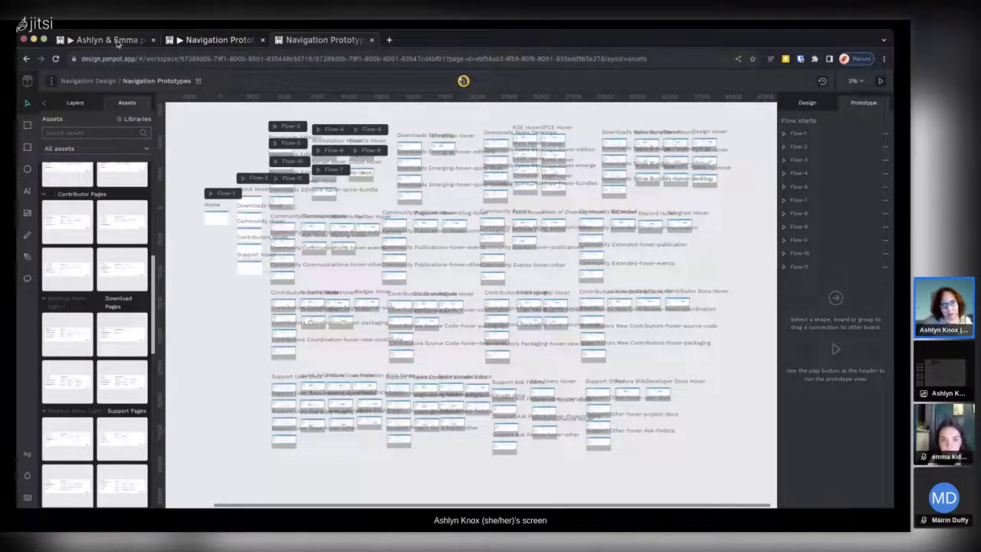
{"action": "mouse_move", "coordinate": [117, 41]}
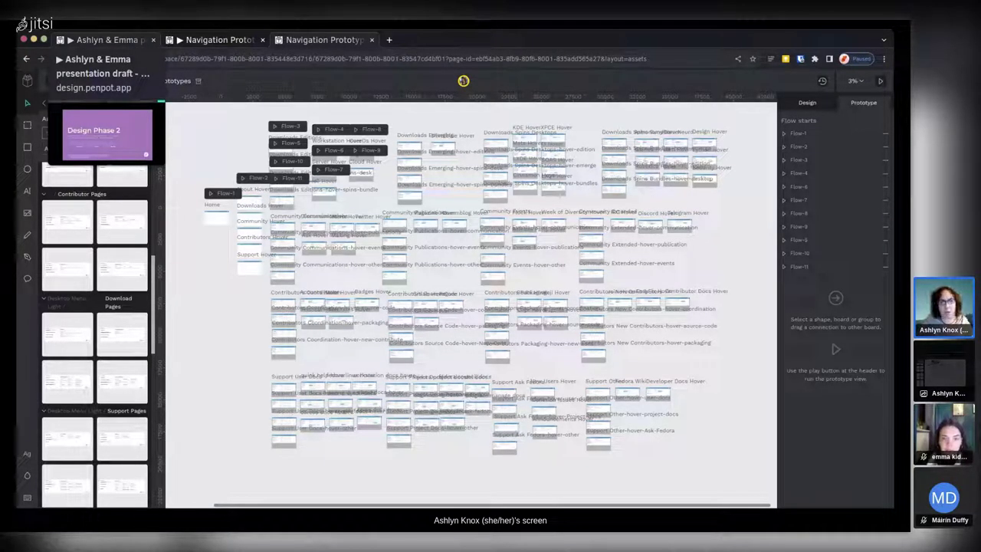
{"action": "left_click", "coordinate": [118, 43]}
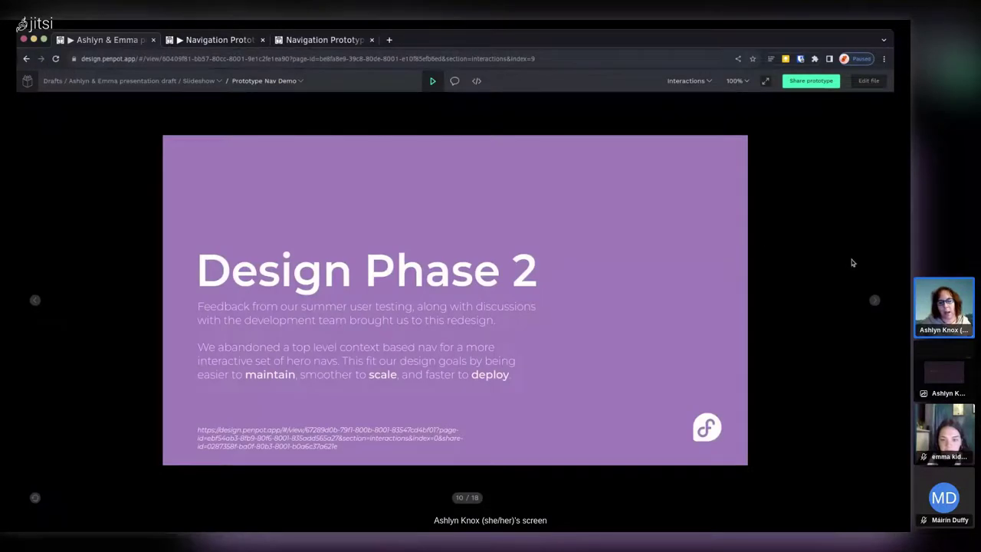